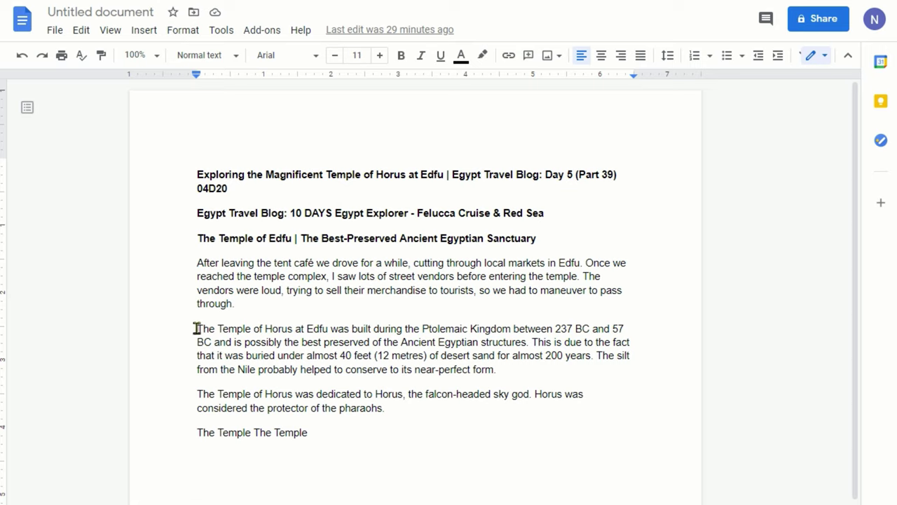
Copy the words 'The Temple' from the start of the Ptolemaic paragraph
left_click_drag(197, 328, 253, 327)
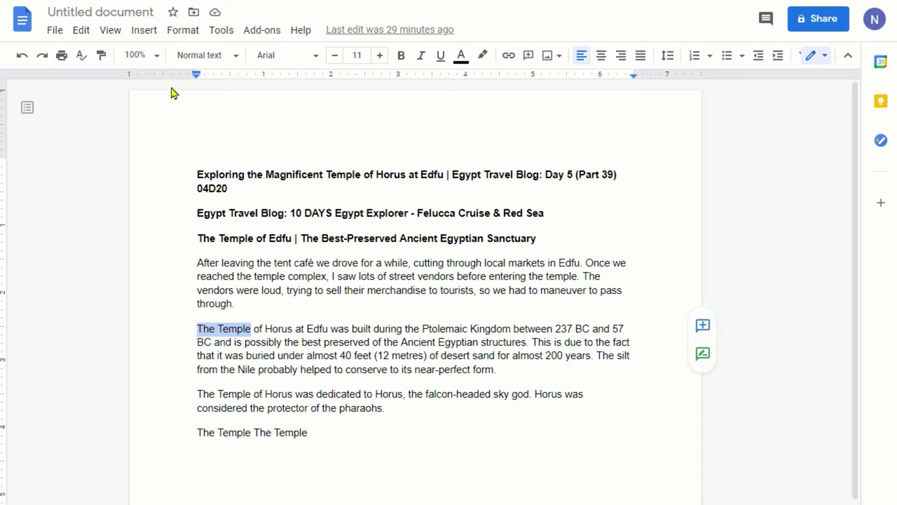
left_click(81, 30)
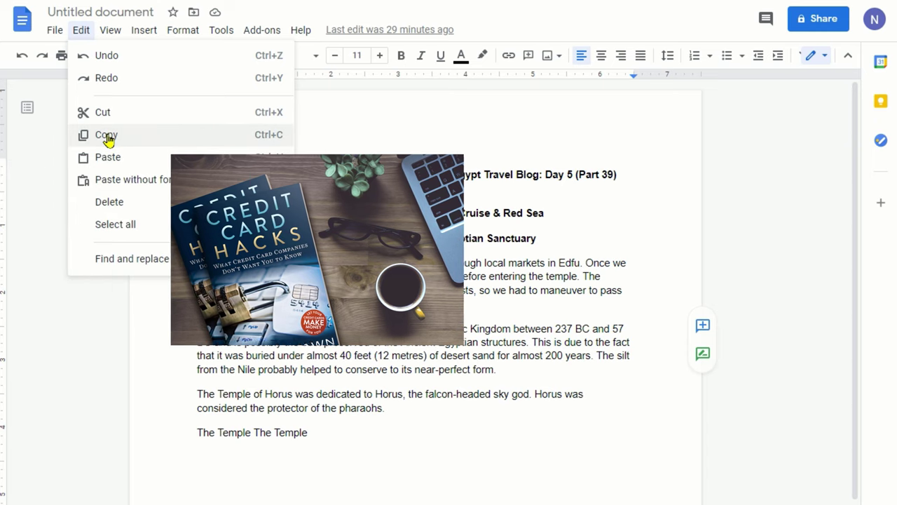
left_click(107, 135)
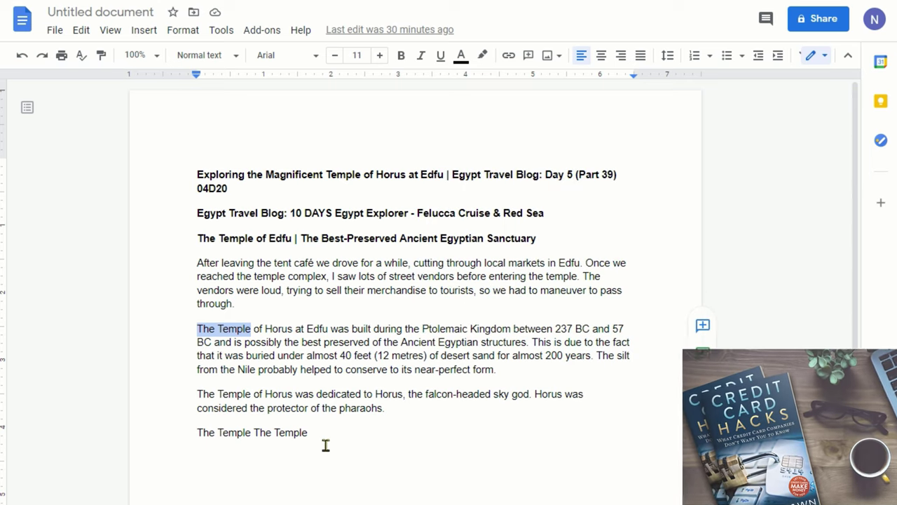
Add an empty line after the document's last line
left_click(207, 464)
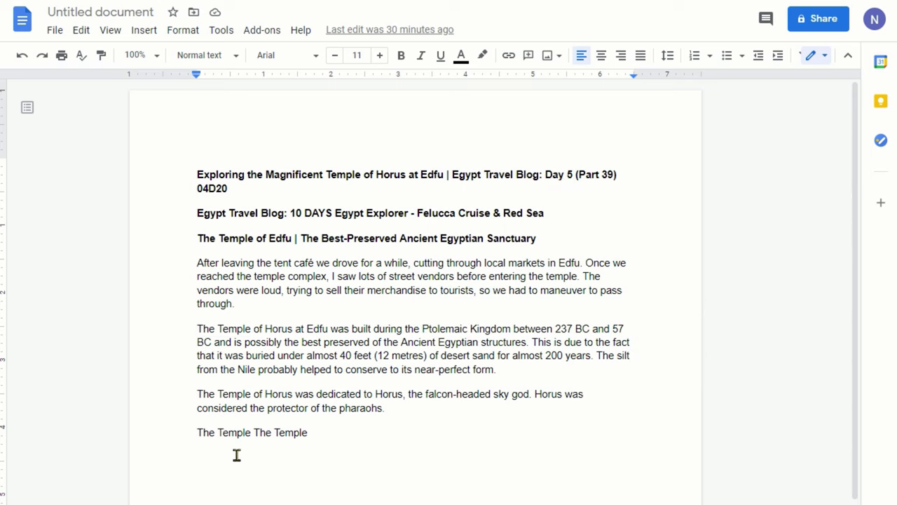
left_click(324, 436)
key("Return")
Paste 'The Temple' on the new line, then delete both trailing 'The Temple' lines
left_click(80, 30)
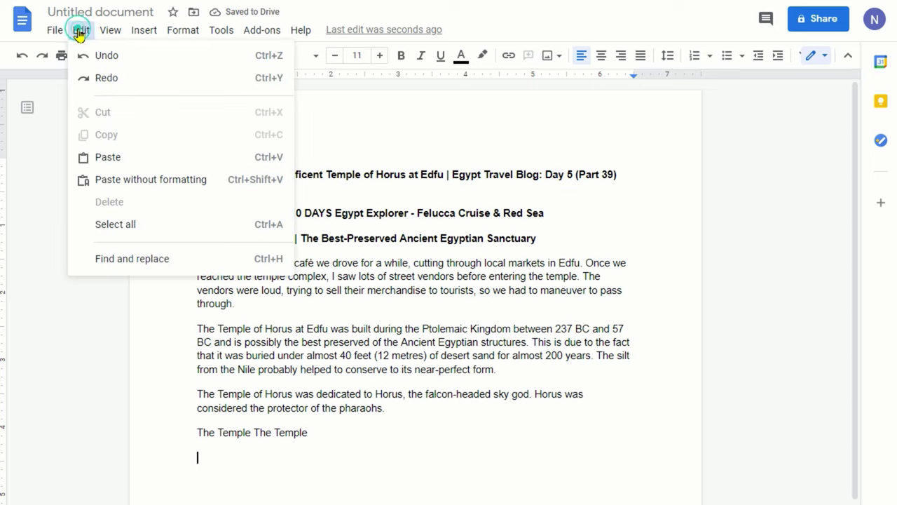
left_click(105, 157)
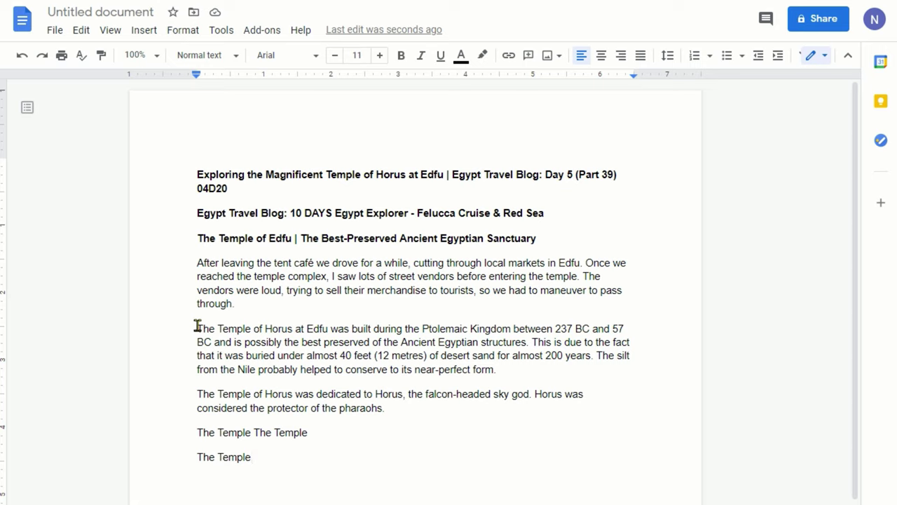
left_click_drag(197, 326, 250, 327)
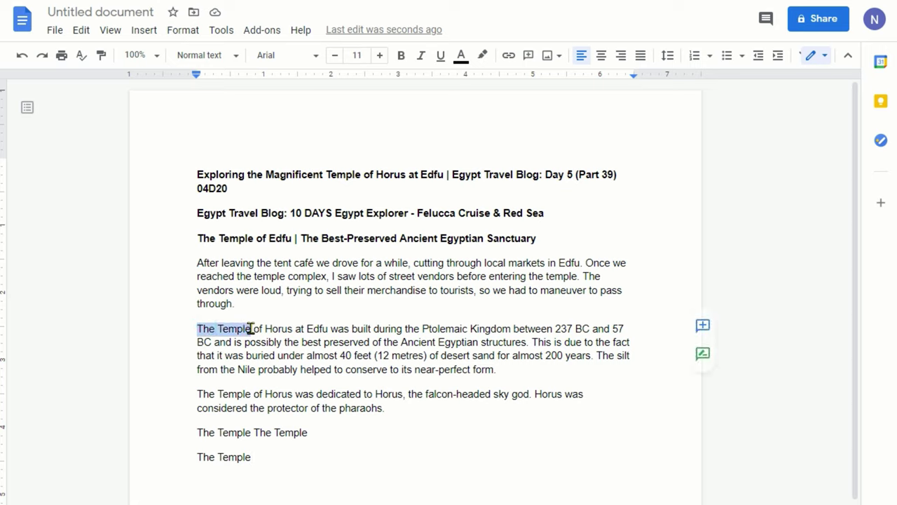
left_click(273, 461)
left_click(199, 434, "shift")
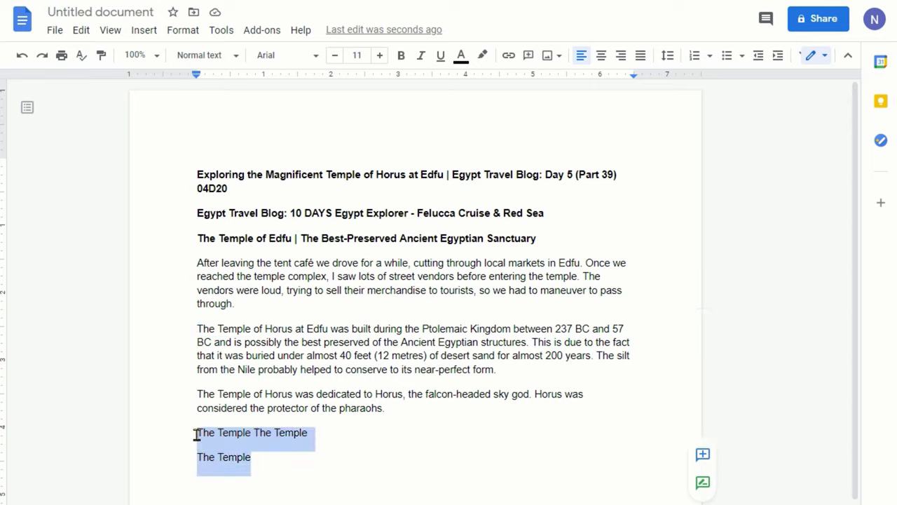
key("BackSpace")
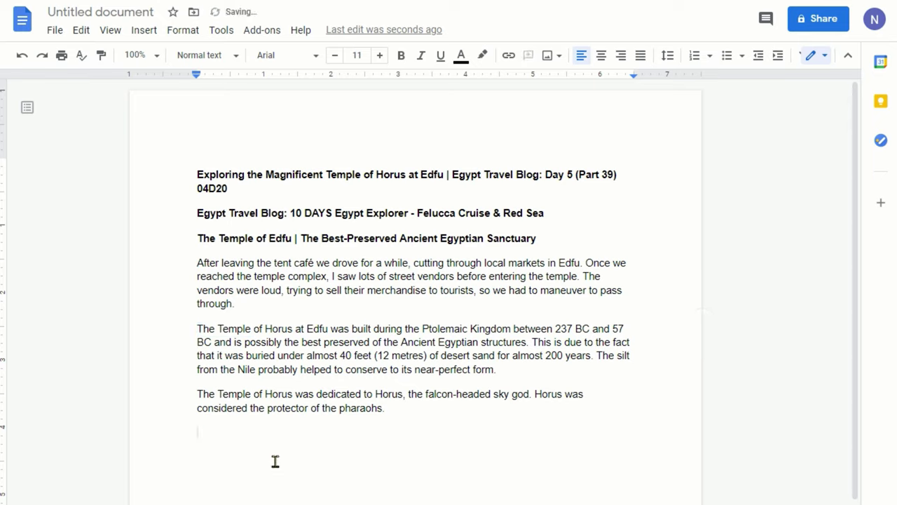
Cut 'The Temple' from the start of the Ptolemaic paragraph
left_click_drag(194, 327, 251, 329)
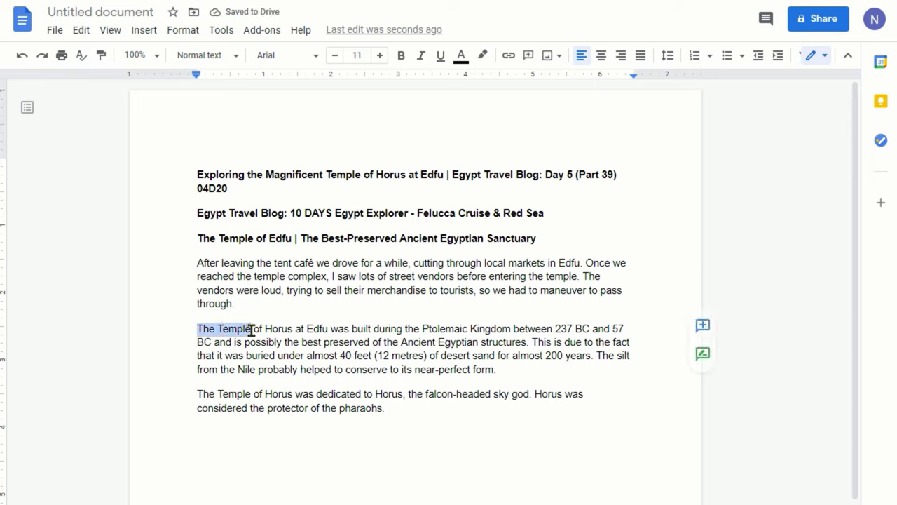
left_click(82, 32)
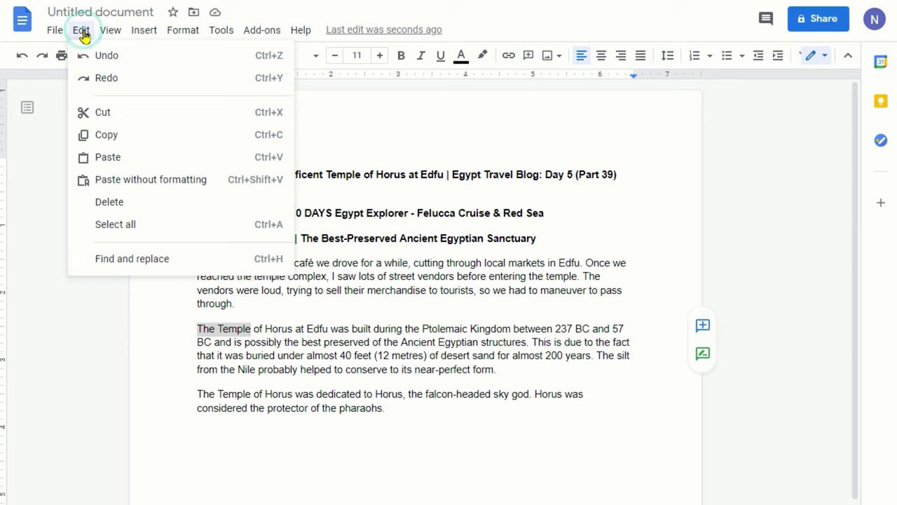
left_click(98, 115)
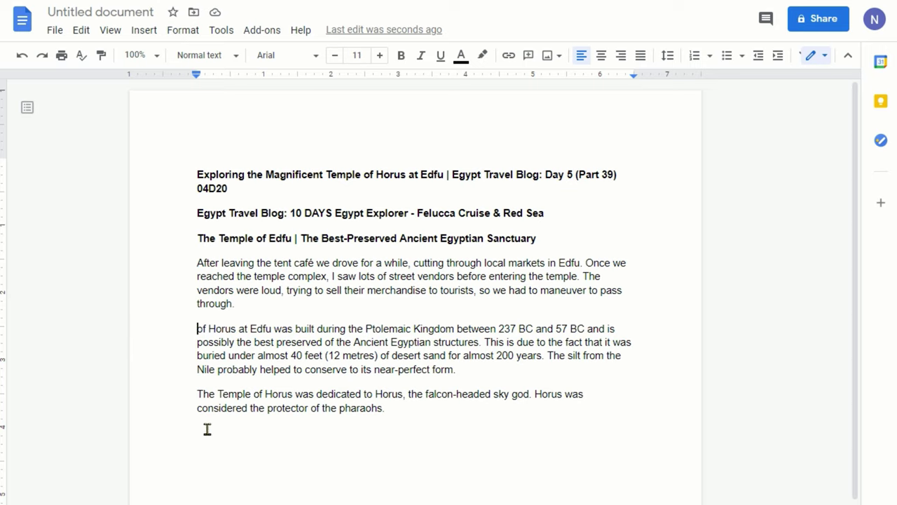
Paste 'The Temple' on a new line after 'pharaohs.'
left_click(414, 414)
key("Return")
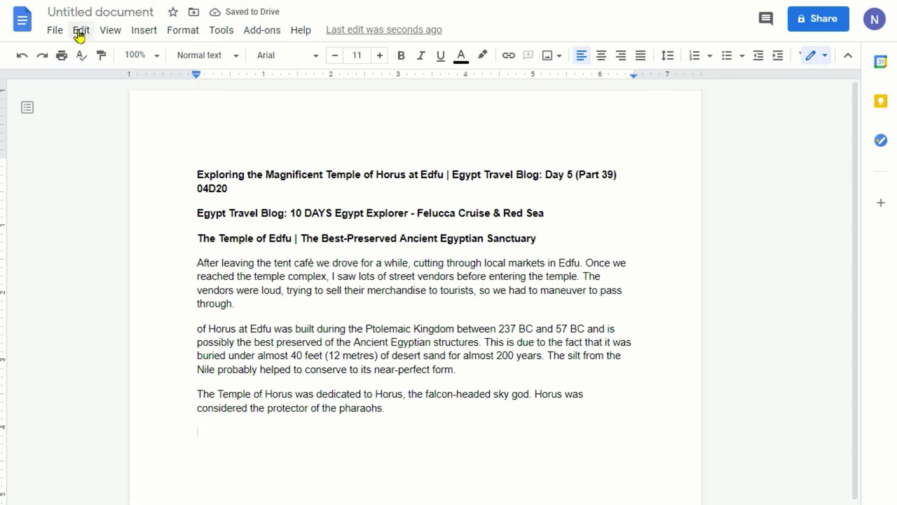
left_click(79, 33)
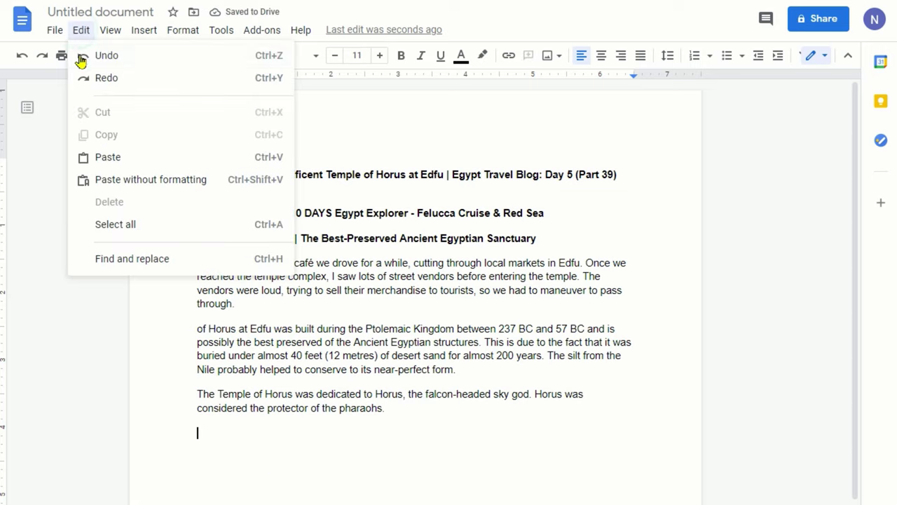
left_click(105, 158)
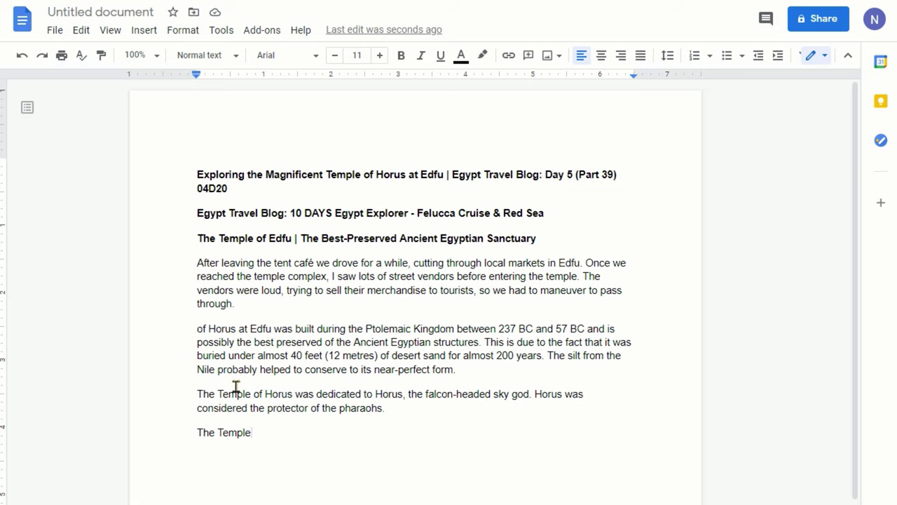
left_click(22, 55)
left_click(22, 55)
left_click(22, 56)
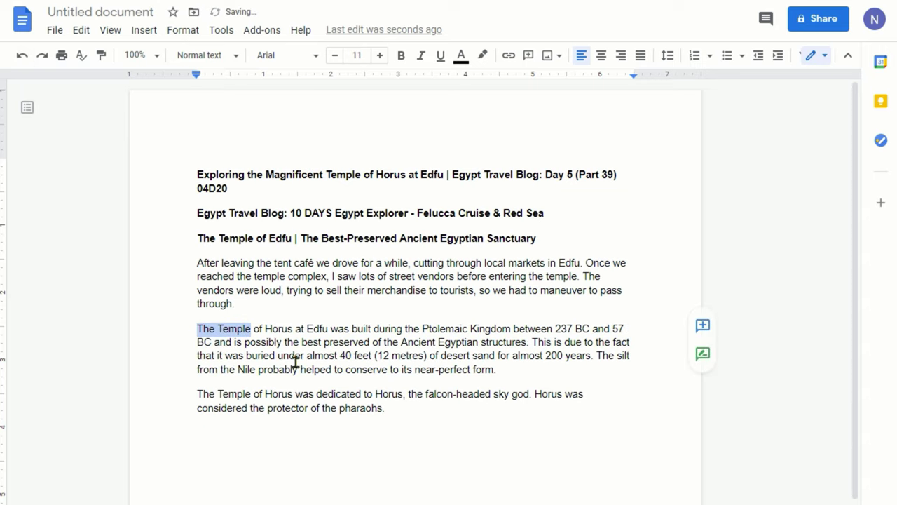
left_click(270, 327)
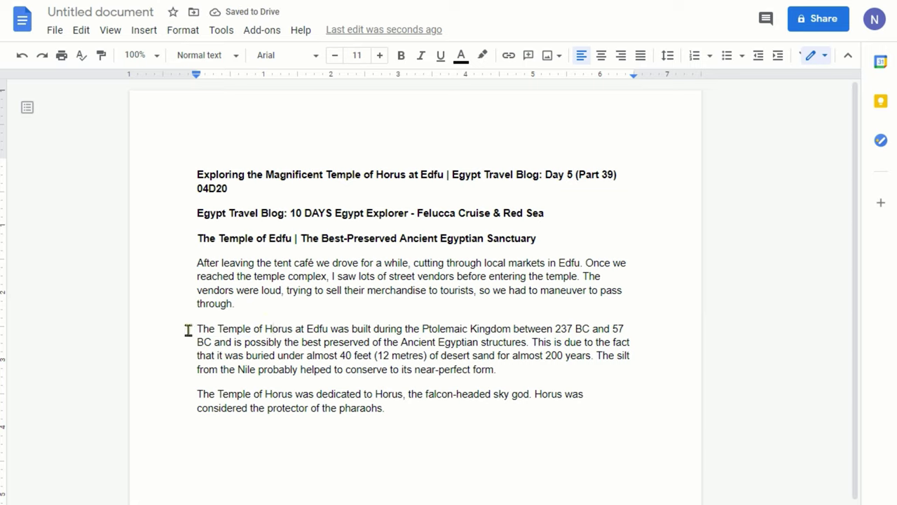
left_click_drag(197, 328, 253, 329)
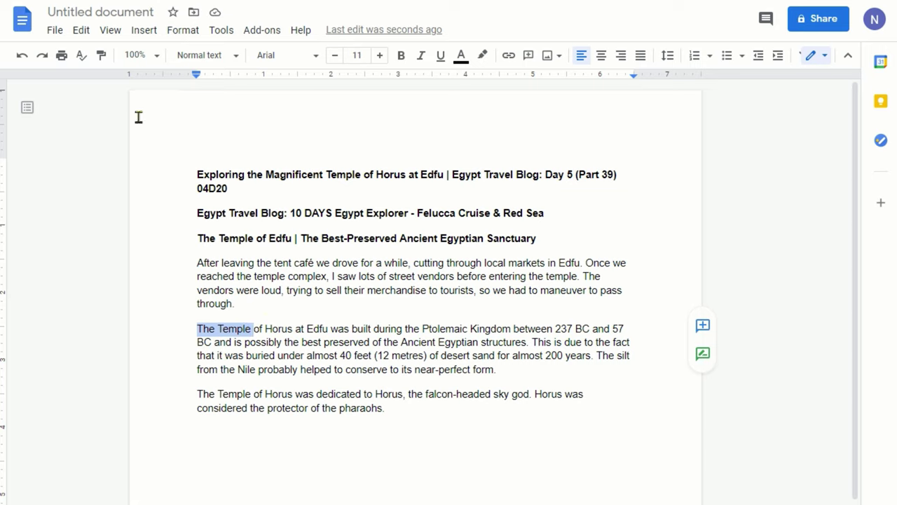
left_click(82, 32)
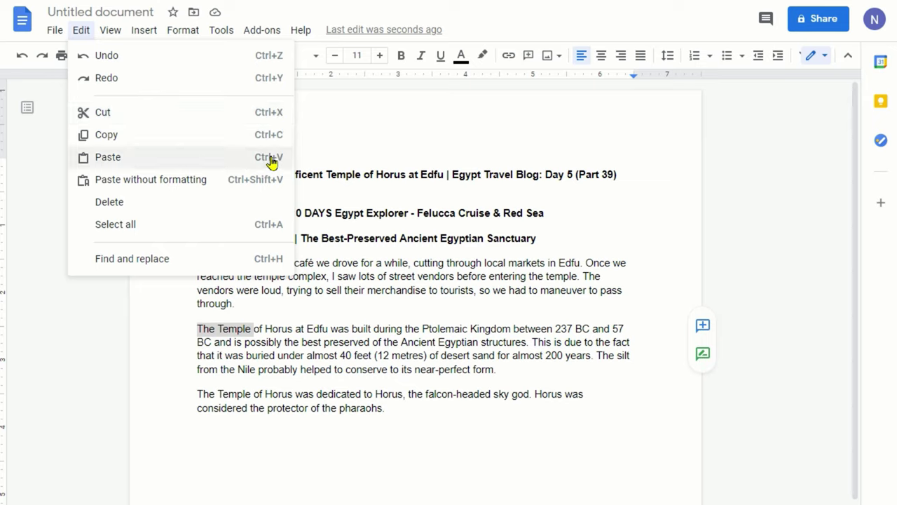
left_click(165, 305)
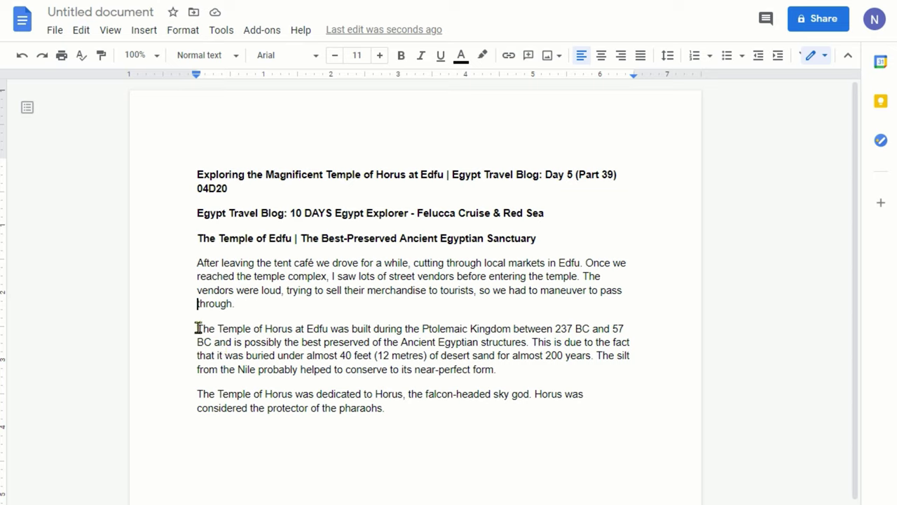
Remove 'The Temple' from the Horus paragraph's start and type it on the empty last line
left_click_drag(197, 328, 251, 328)
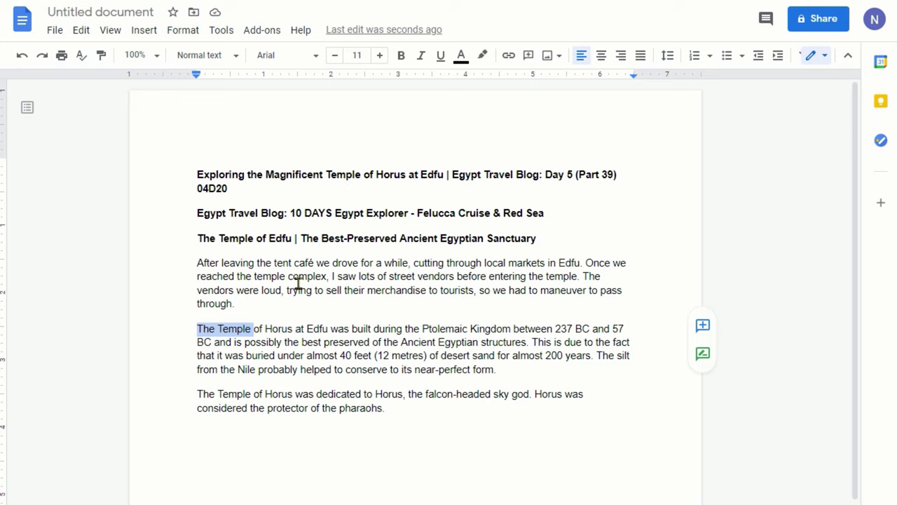
key("BackSpace")
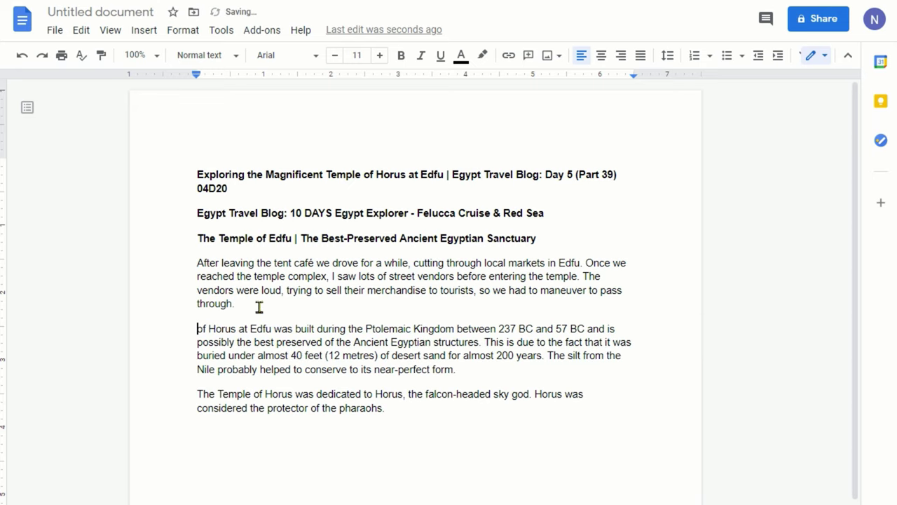
left_click(213, 438)
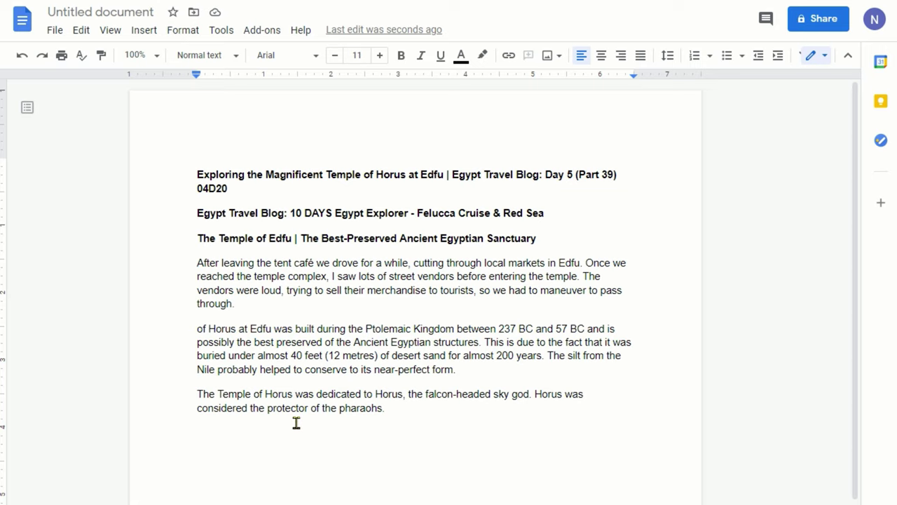
type("The Temple")
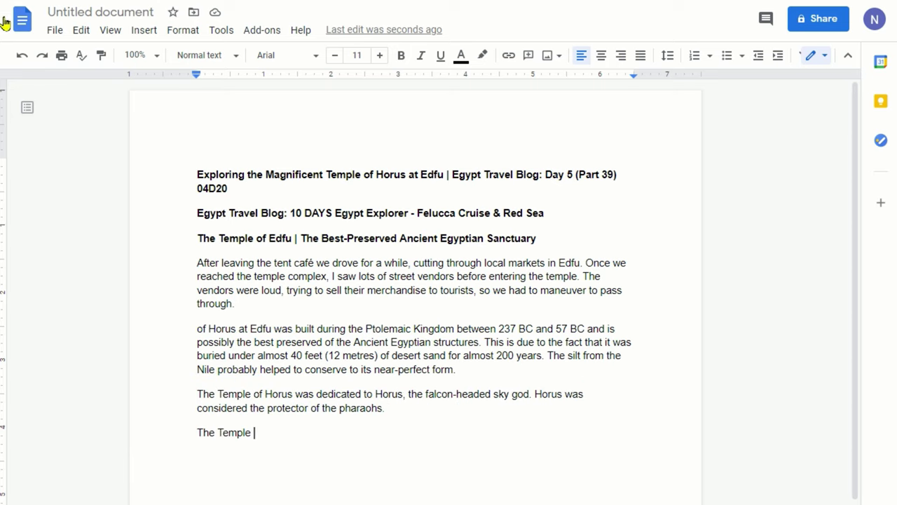
Undo the last two edits to restore 'The Temple of Horus at Edfu'
left_click(21, 56)
left_click(21, 56)
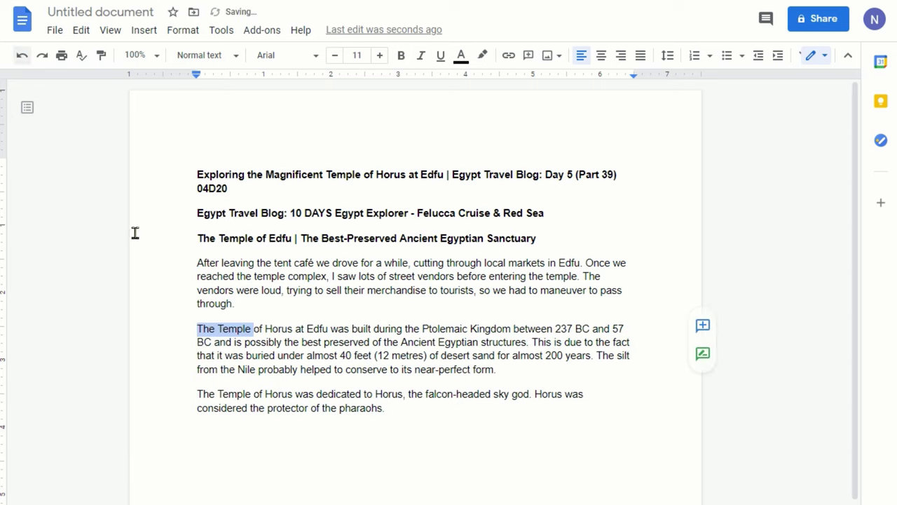
left_click(389, 395)
Select 'The Temple' and view its right-click Cut/Copy/Paste options, then dismiss them
left_click_drag(198, 329, 251, 329)
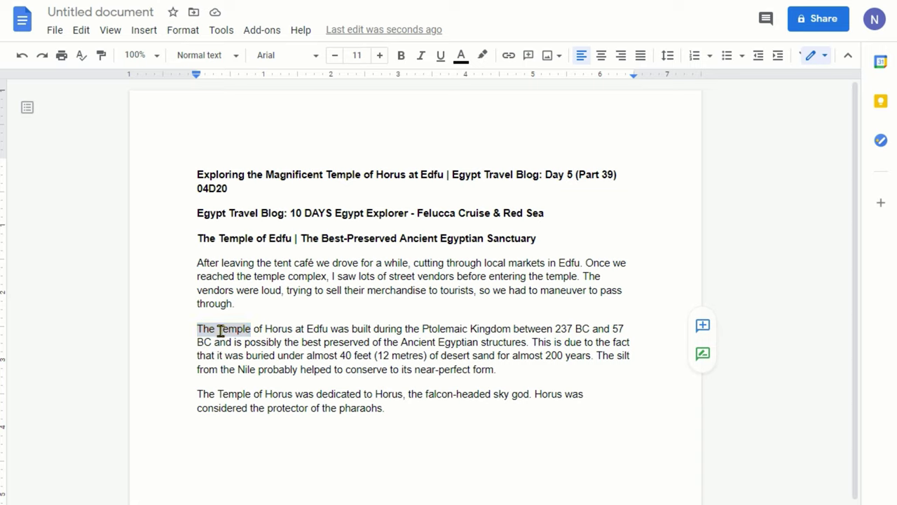
right_click(220, 330)
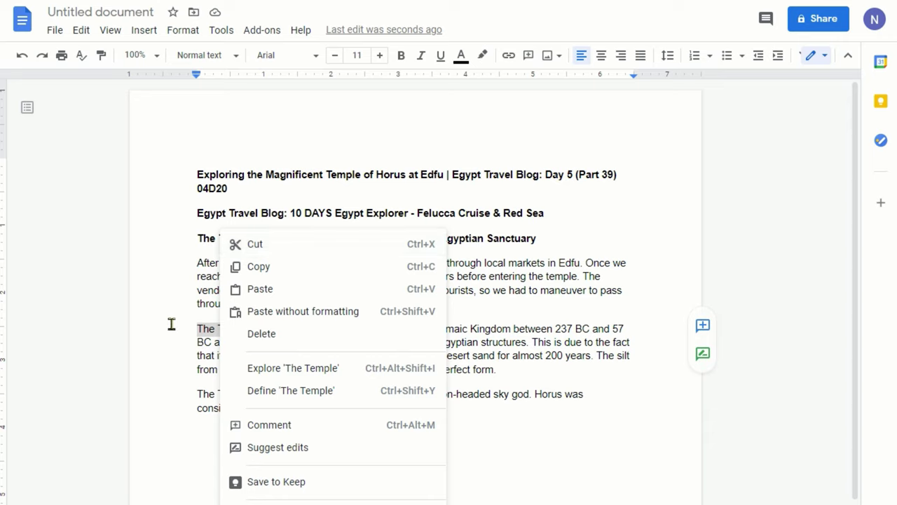
left_click(539, 357)
left_click(307, 331)
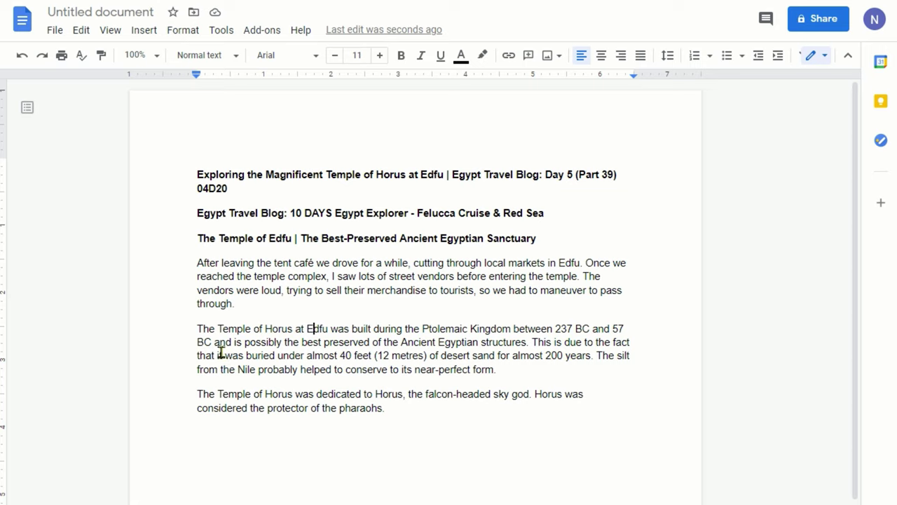
left_click_drag(196, 329, 253, 329)
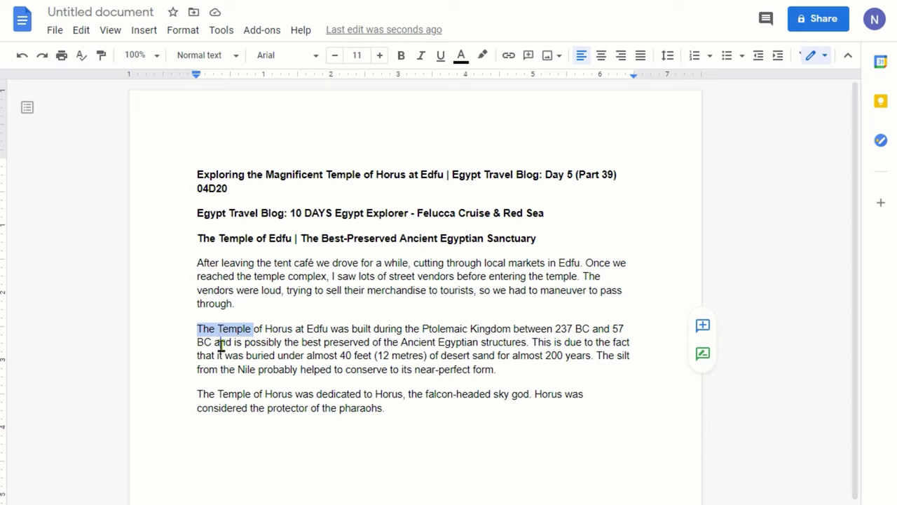
left_click(216, 433)
left_click_drag(225, 328, 198, 434)
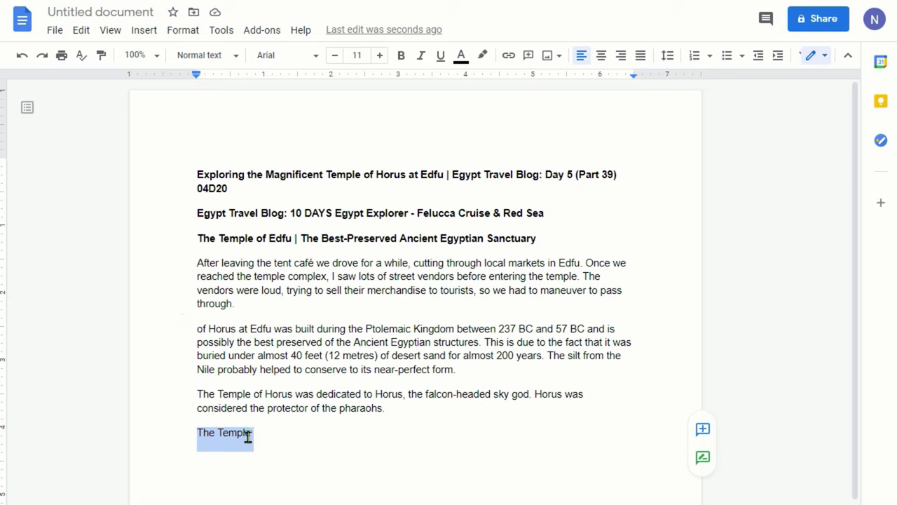
left_click(20, 55)
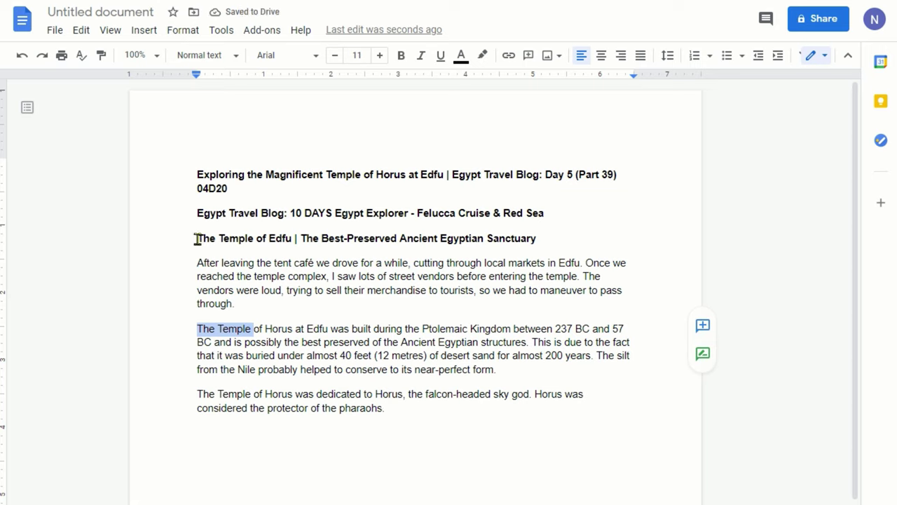
Drag the 'The Temple of Edfu' heading above the 'Egypt Travel Blog: 10 DAYS' line
left_click_drag(196, 239, 552, 239)
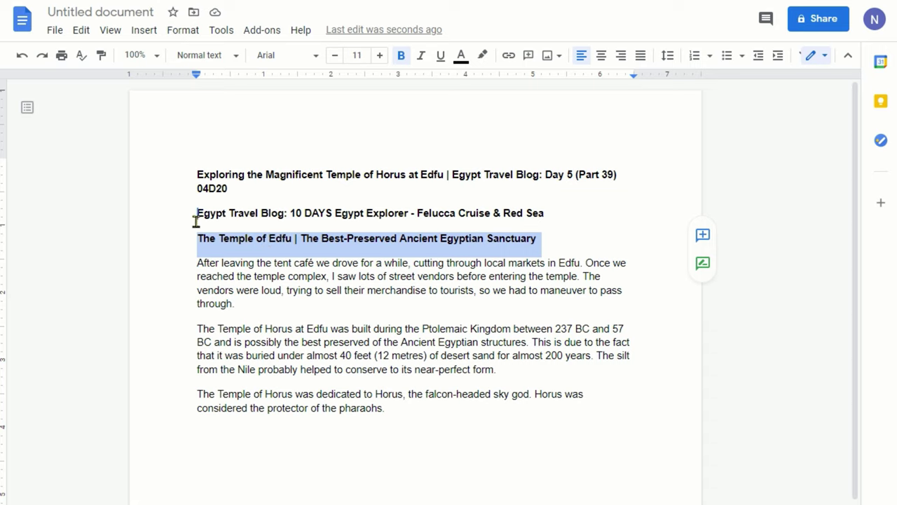
left_click_drag(196, 222, 195, 220)
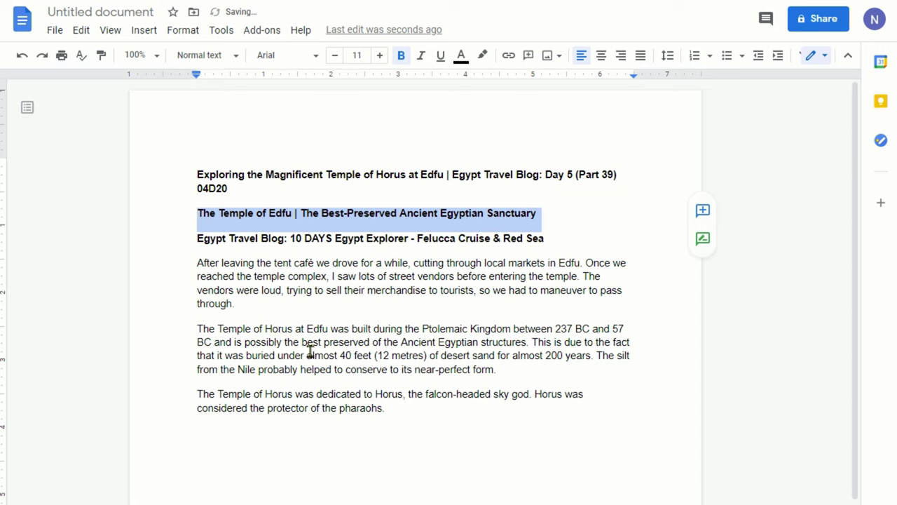